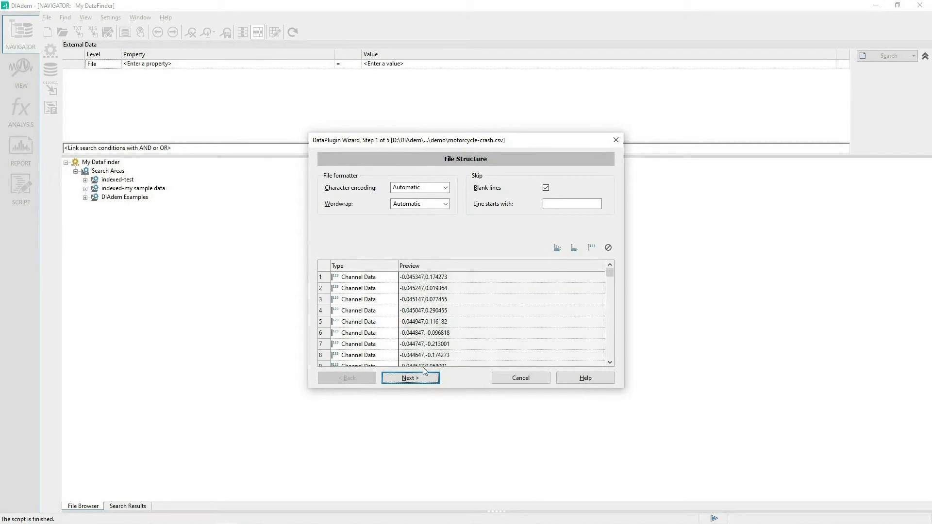
# Step the wizard through channel properties, values and naming, then finish CSV_DataPlugin
pyautogui.click(421, 377)
pyautogui.click(421, 376)
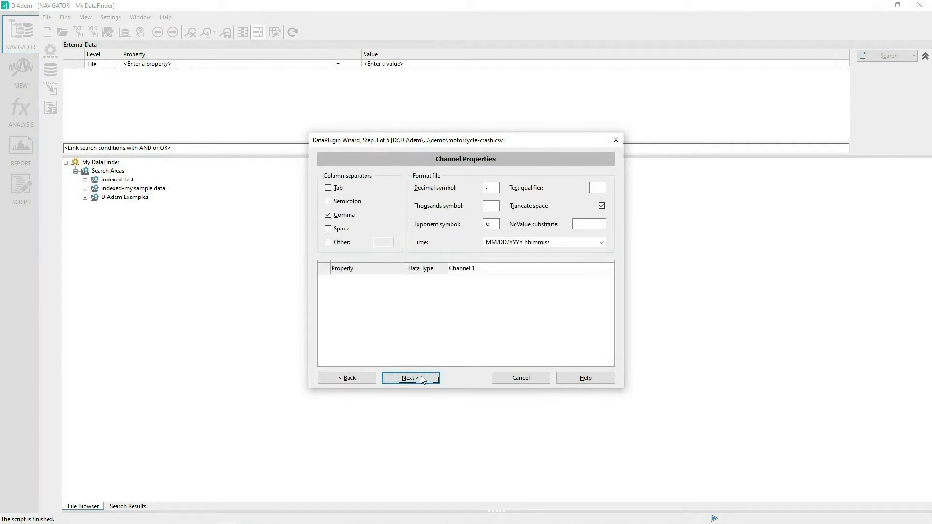
pyautogui.click(421, 376)
pyautogui.click(421, 376)
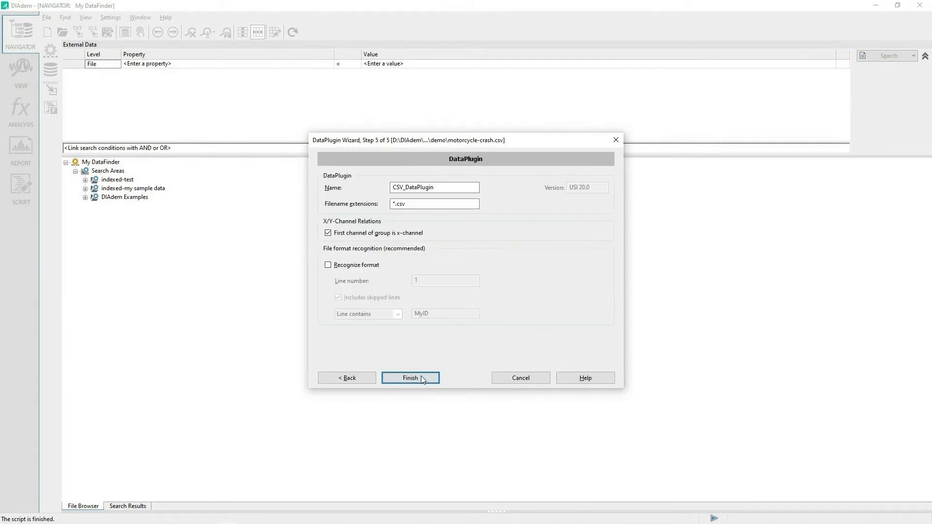
pyautogui.click(420, 376)
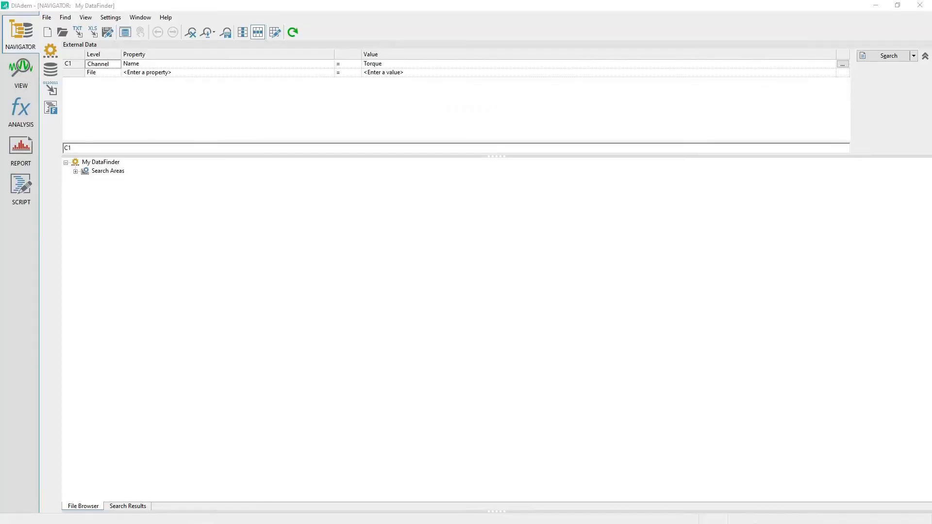
# Expand Search Areas and indexed-test, then run the Torque channel search for 9 results
pyautogui.click(75, 172)
pyautogui.click(86, 180)
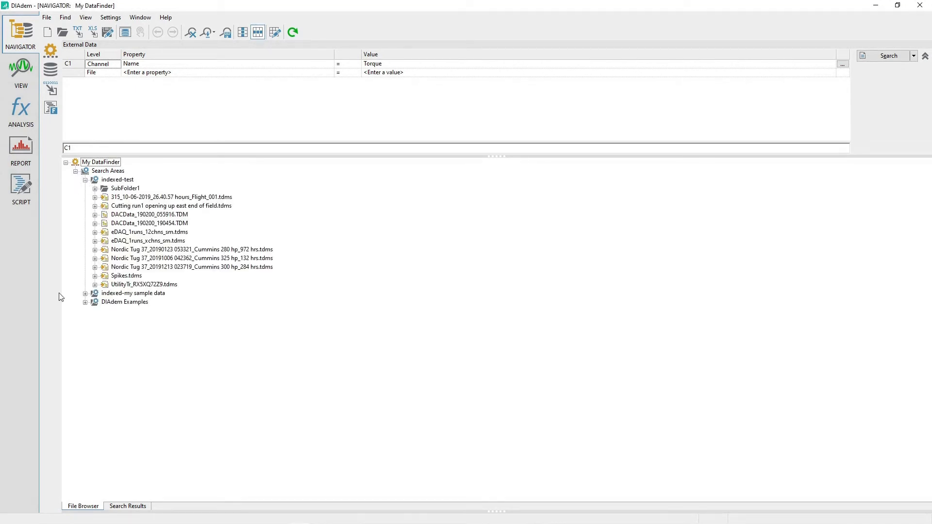
pyautogui.click(130, 506)
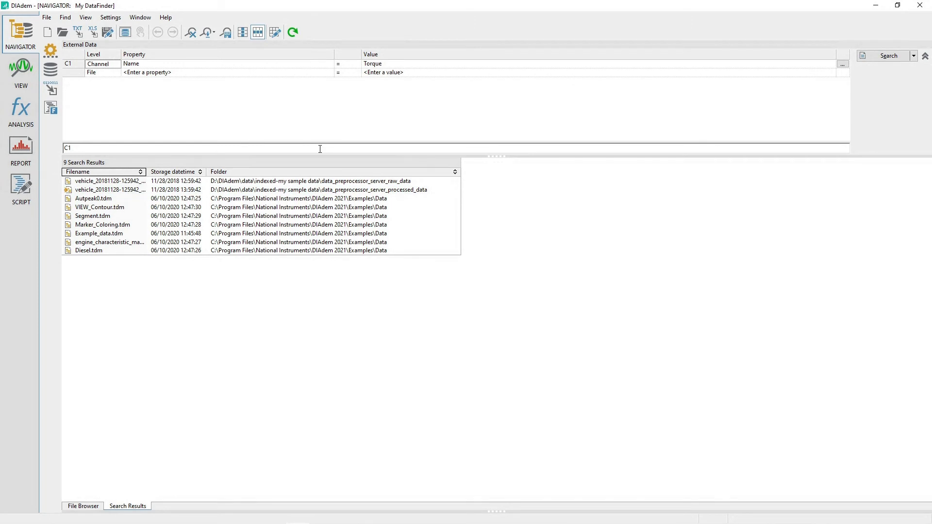
# Browse the Noise and Results_Noise groups in the Data Portal and preview the Torque channel
pyautogui.hotkey('alt', 'F6')
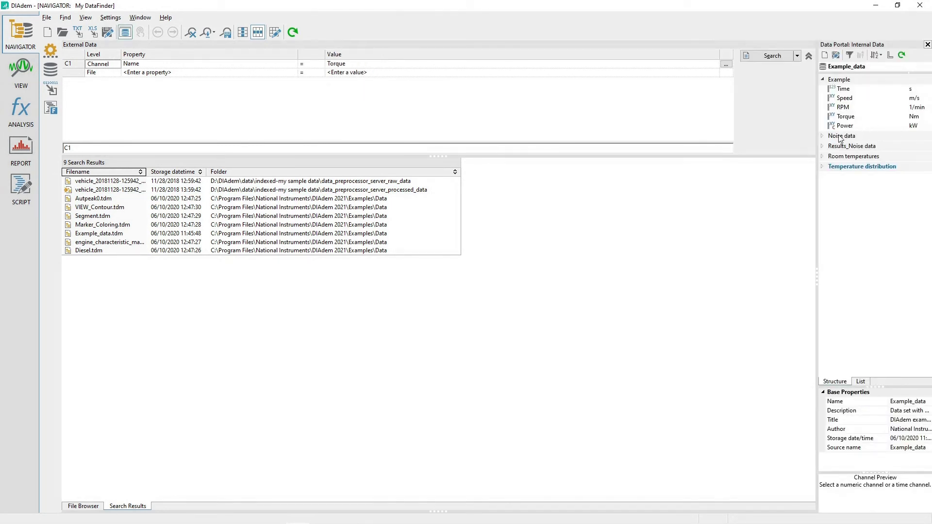
pyautogui.click(823, 136)
pyautogui.click(823, 136)
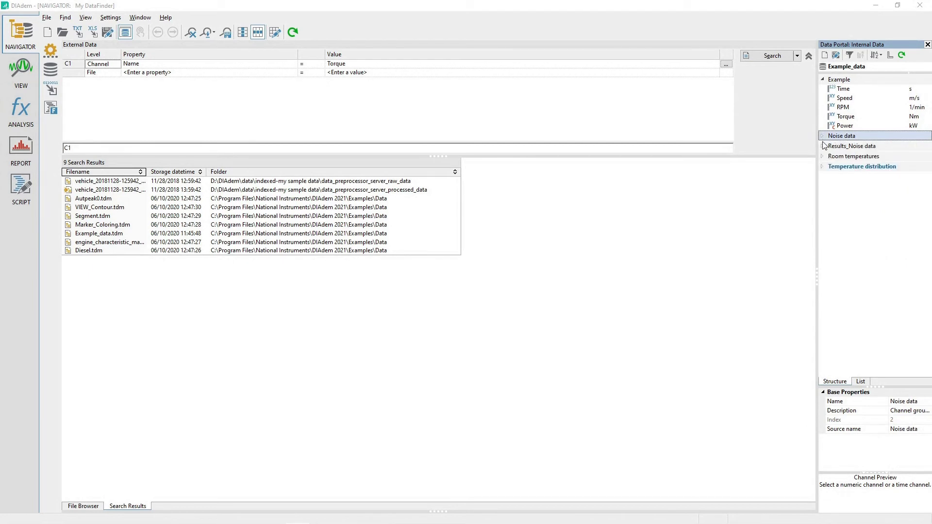
pyautogui.click(823, 146)
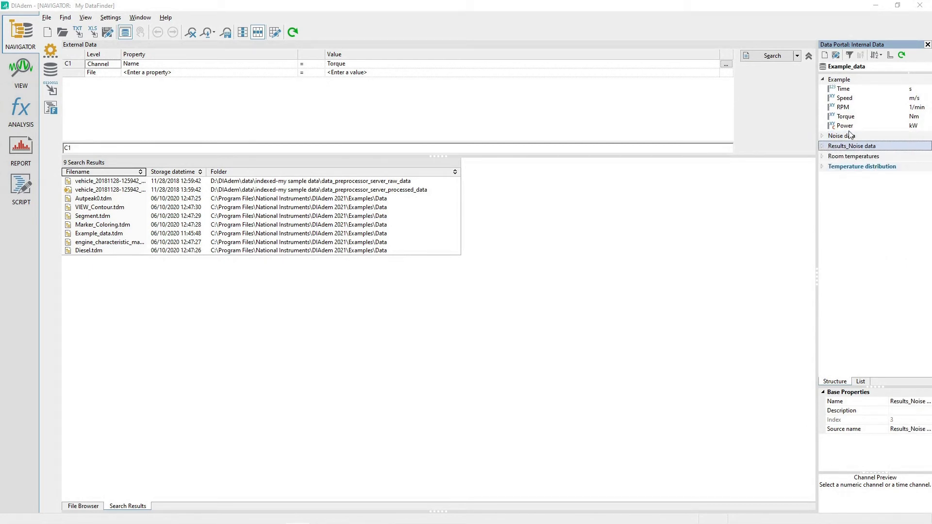
pyautogui.click(847, 117)
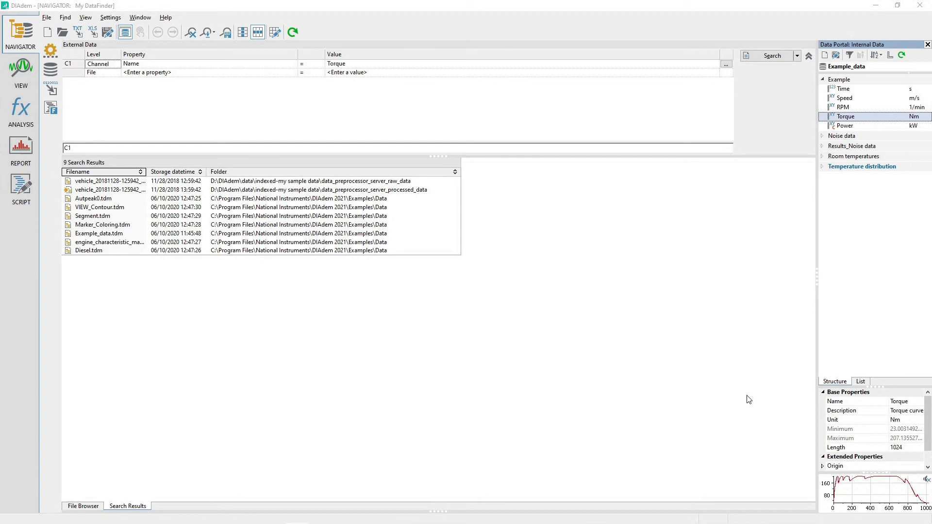
# Plot Speed, RPM, Torque and Power, slide a crosshair along Power, then dismiss curve fitting
pyautogui.click(19, 77)
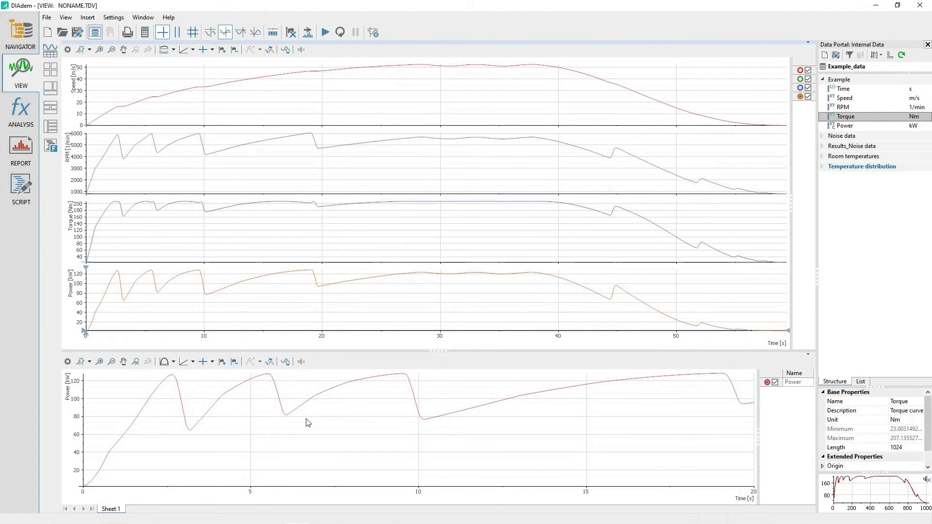
pyautogui.click(243, 280)
pyautogui.moveTo(251, 302); pyautogui.dragTo(118, 300)
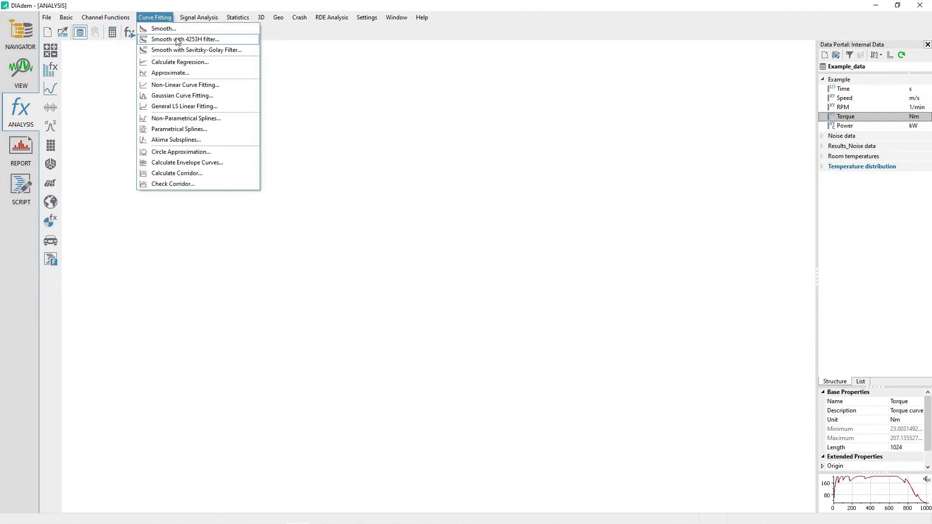
pyautogui.press('Escape')
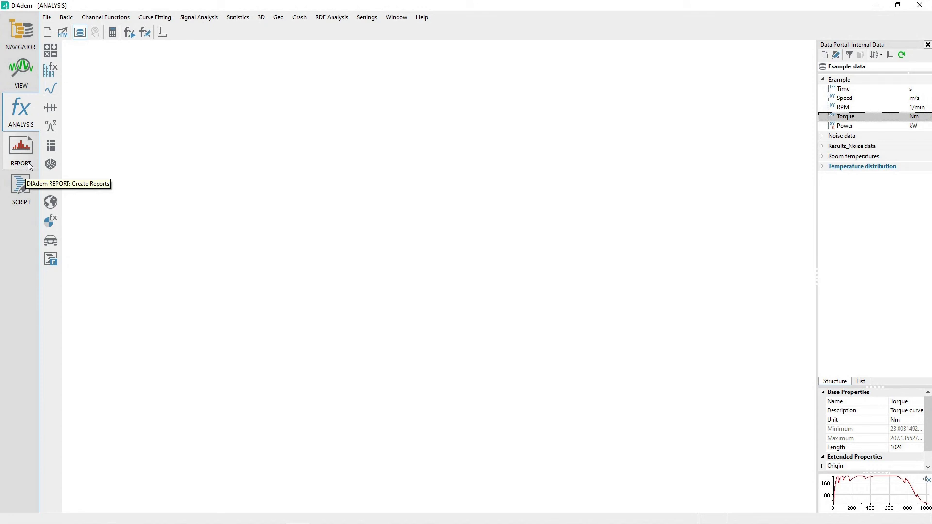
# Show the Sound Pressure Level report sheet, then switch to the script editor
pyautogui.click(28, 163)
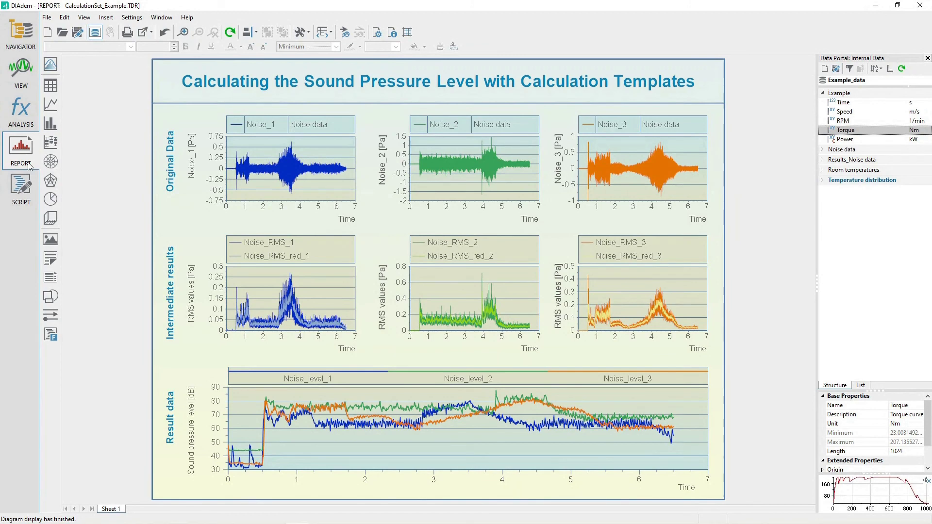
pyautogui.click(20, 188)
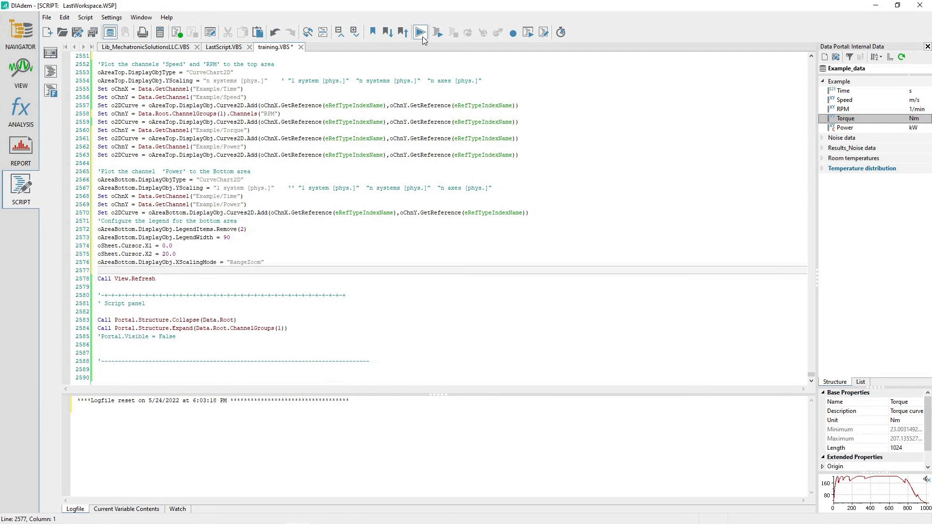
# Run training.VBS to return to the DataFinder with the C1 Torque condition
pyautogui.click(421, 33)
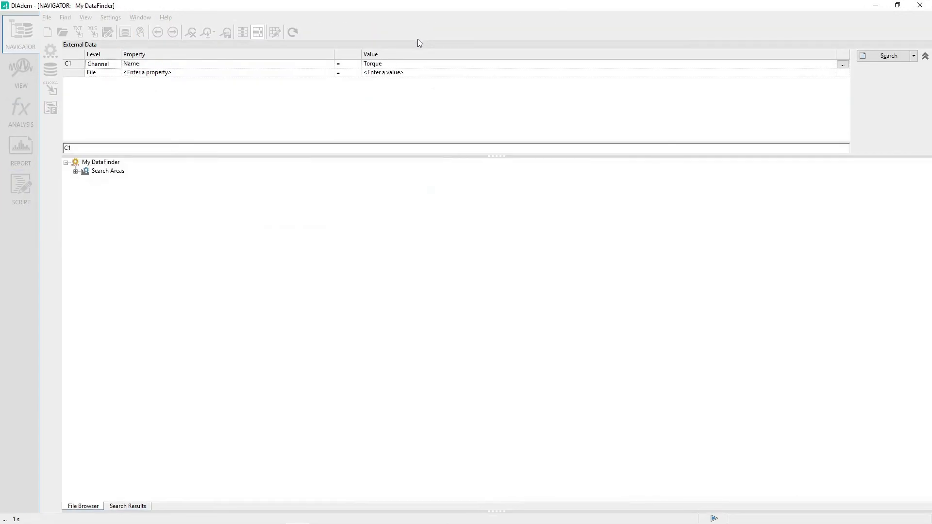